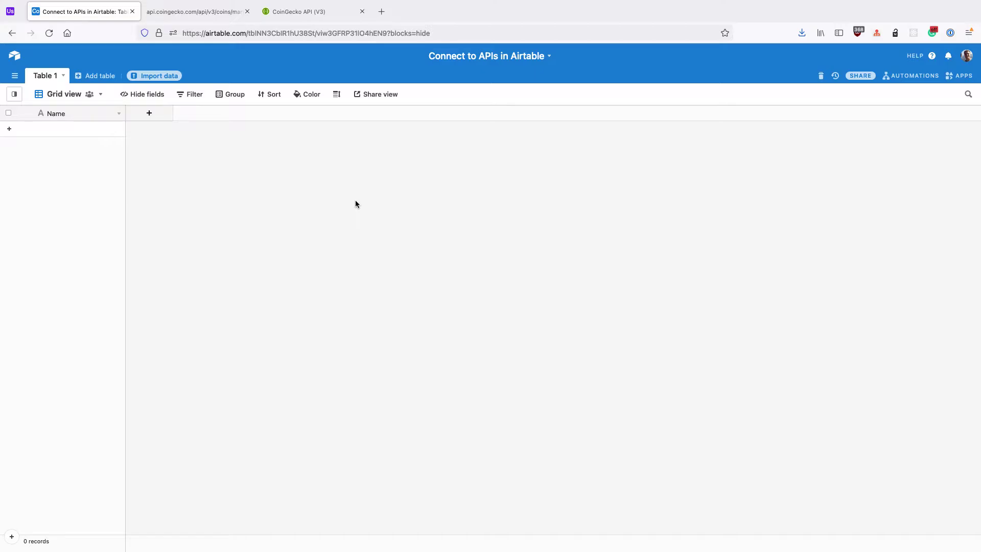
Switch to the CoinGecko coins/markets USD JSON response in the browser
click(215, 12)
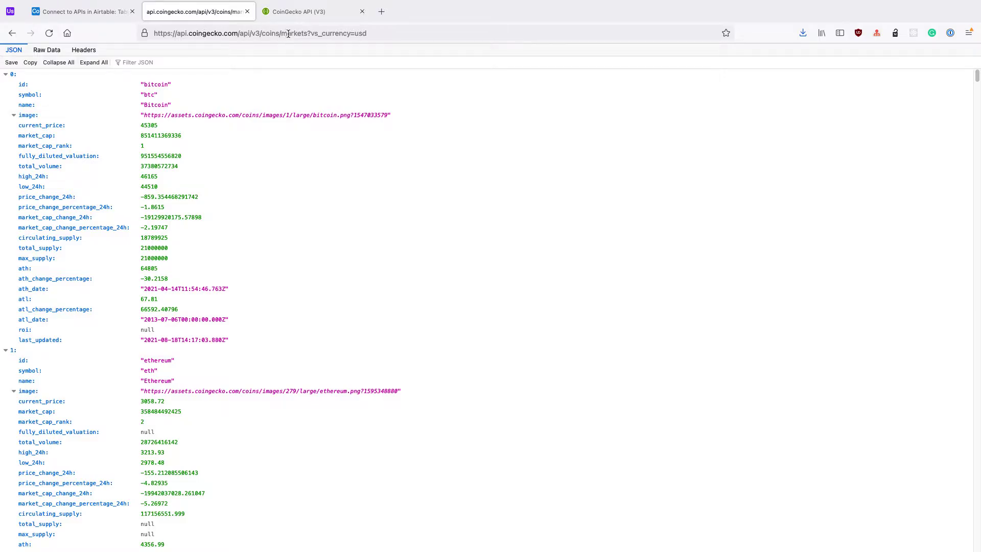
Collapse all coin entries and expand the first one to inspect Bitcoin's fields
click(45, 69)
scroll(86, 131, down, 5)
scroll(87, 130, down, 5)
key(Home)
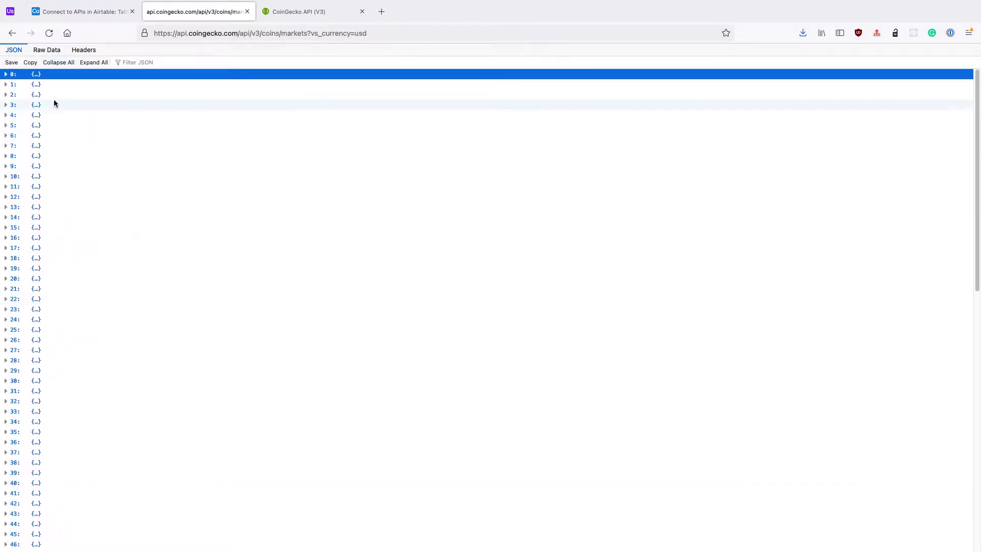
click(14, 75)
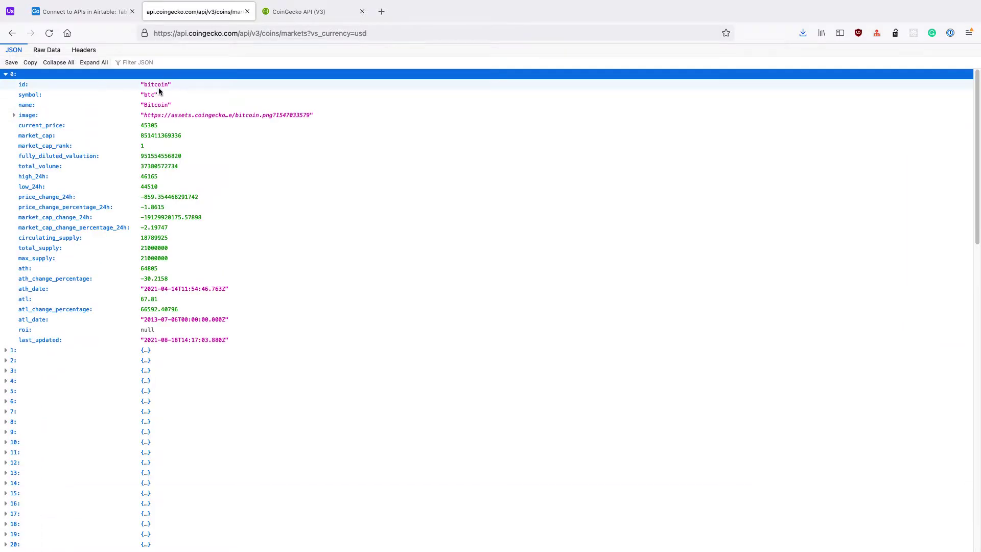
Review the per_page (default 100) and page (default 1) parameters in the CoinGecko API docs
click(278, 19)
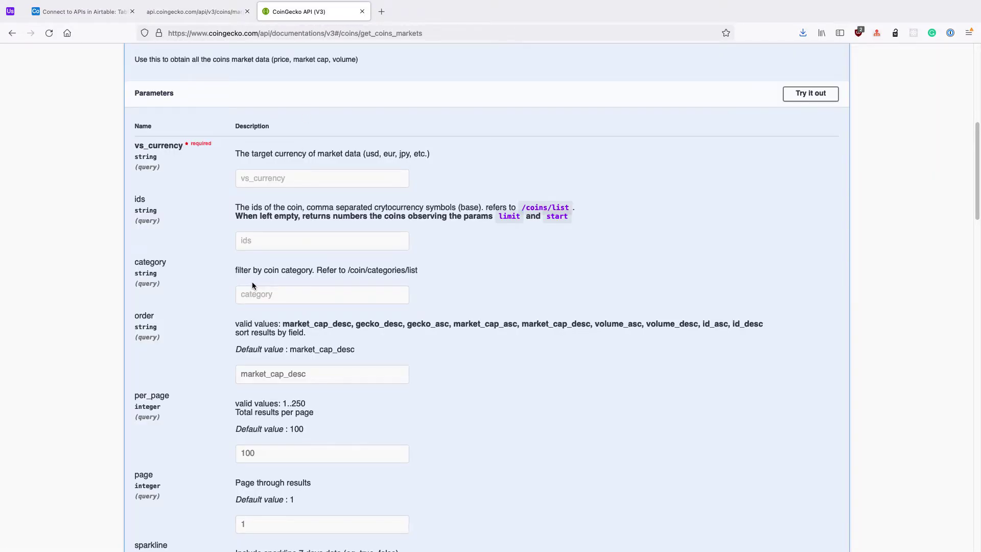
scroll(252, 286, down, 1)
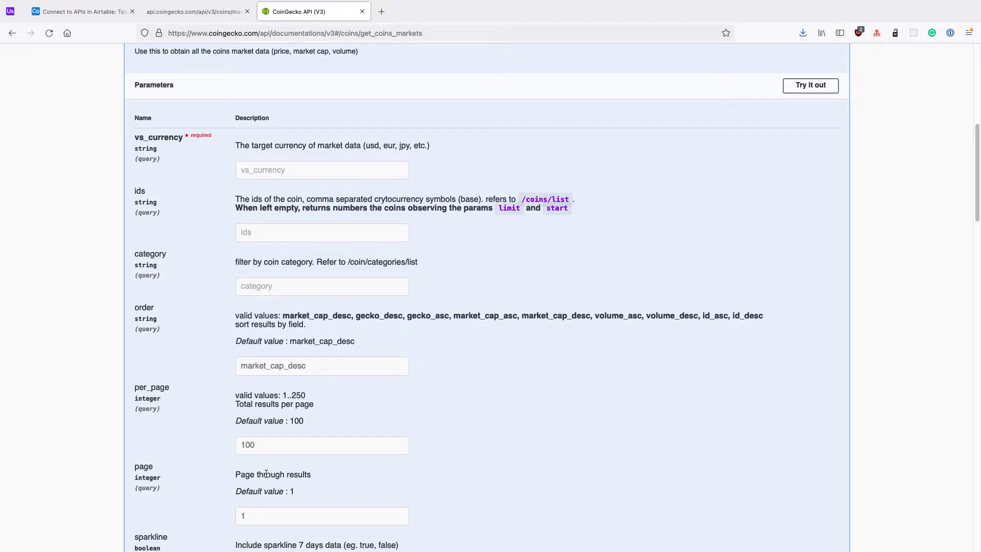
click(194, 17)
Add a page parameter to the markets URL and load page=1, then page=2
click(320, 36)
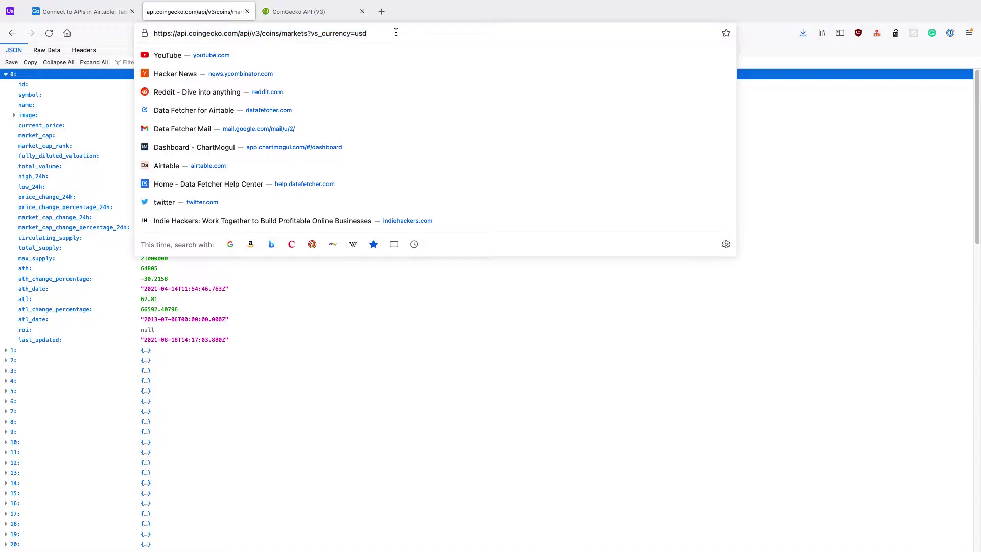
text(&page)
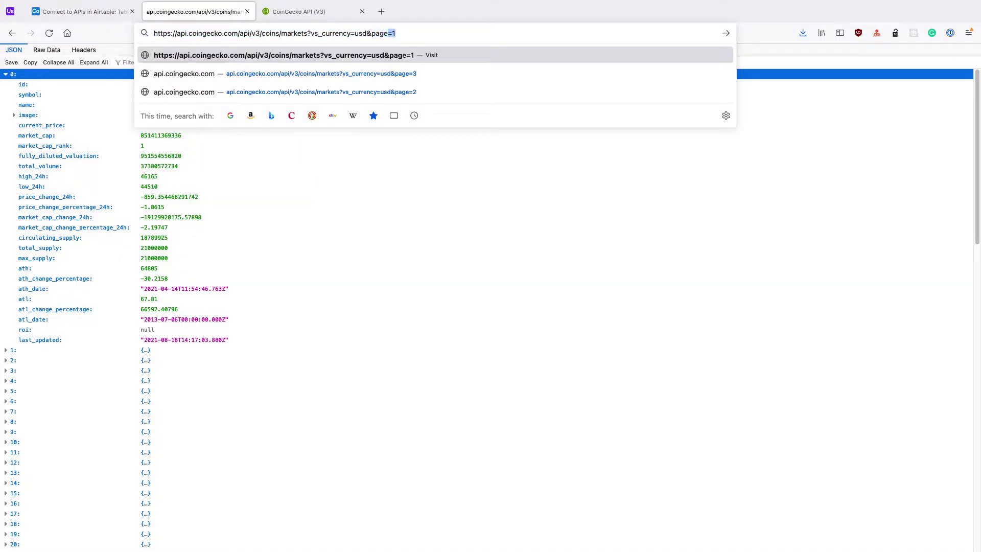
key(Return)
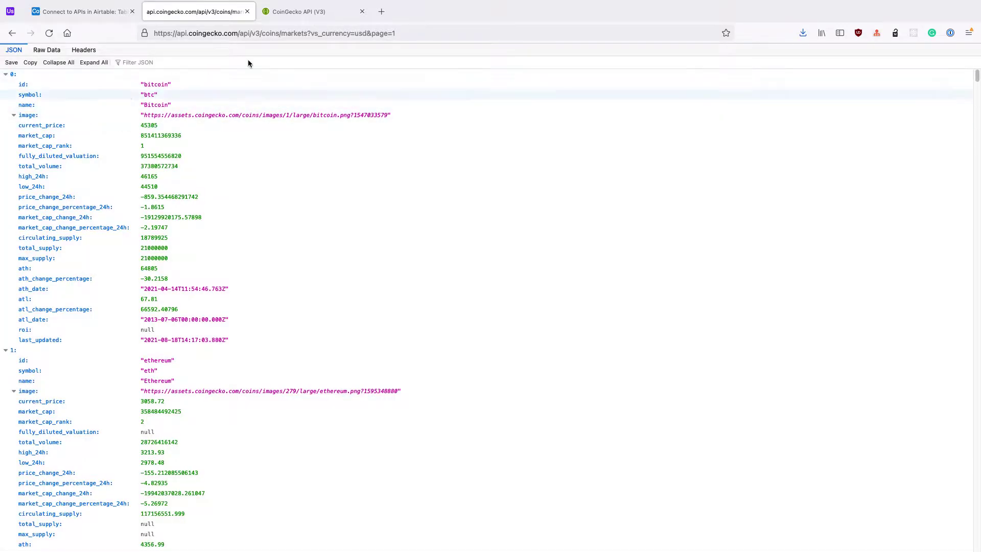
click(427, 34)
click(427, 34)
key(BackSpace)
text(2)
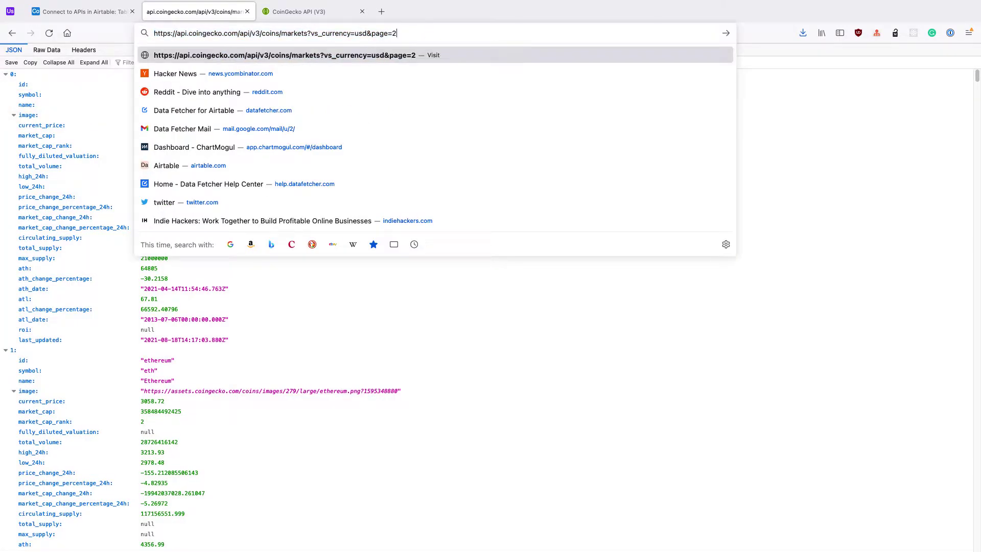
key(Return)
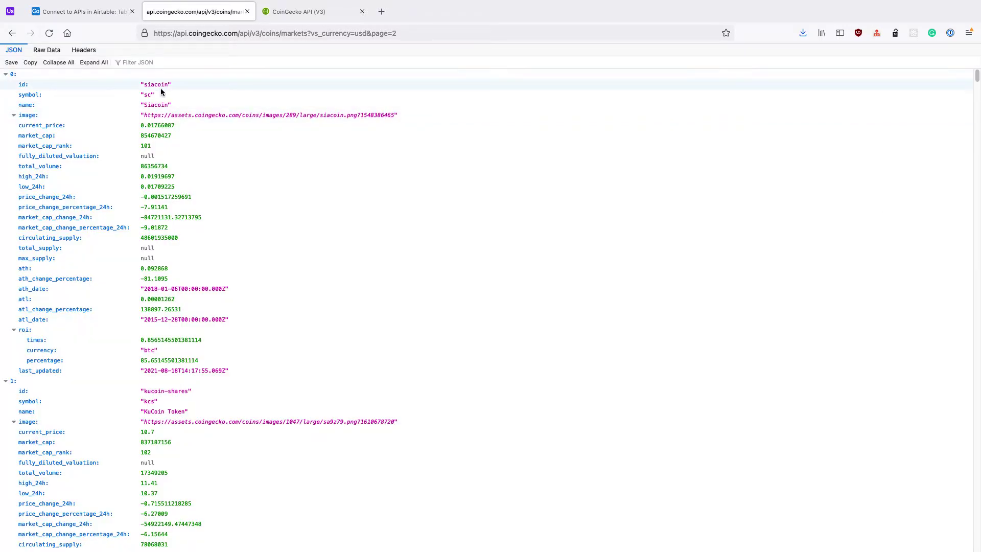
click(52, 63)
Load page=3 of the markets results, starting at rank 201 Trust Wallet Token
click(463, 39)
click(463, 39)
key(BackSpace)
text(3)
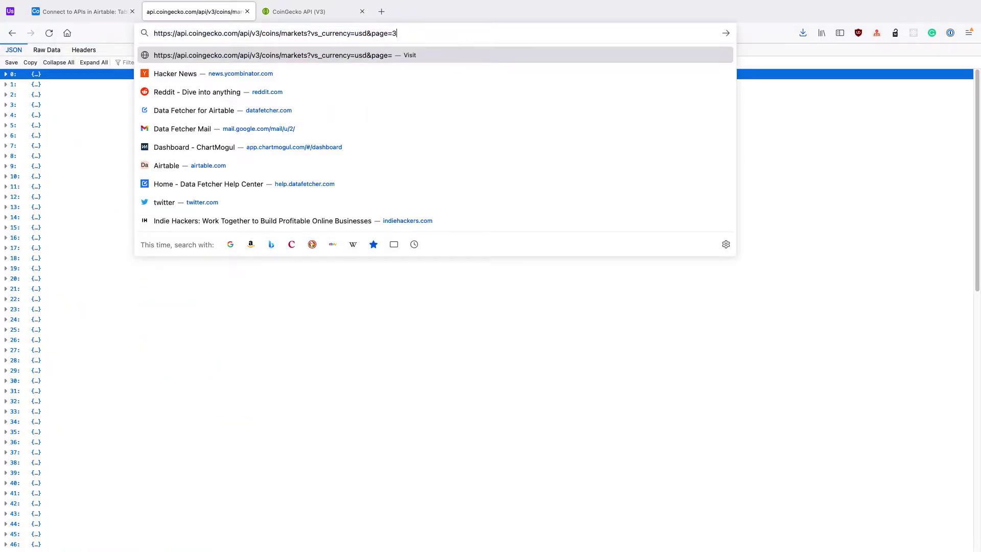
key(Return)
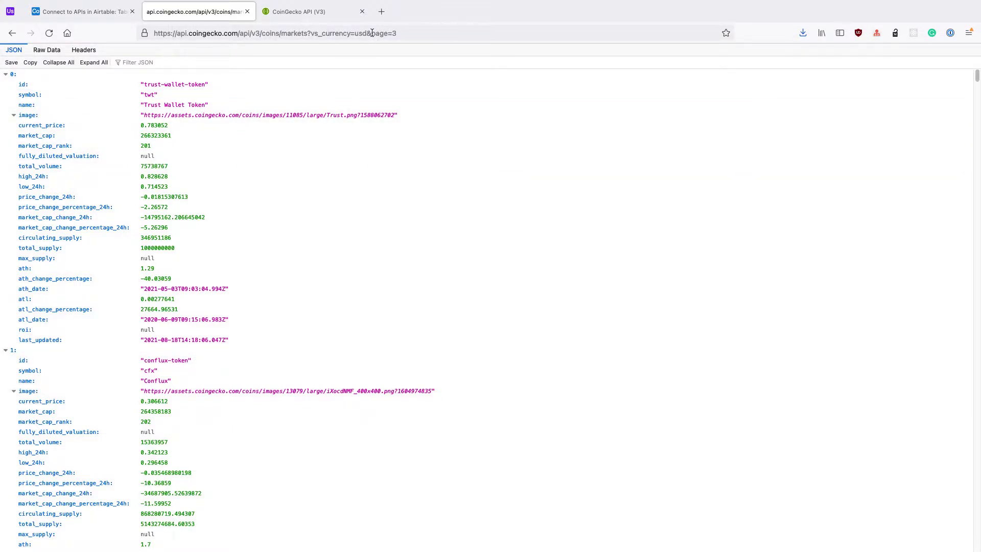
click(67, 12)
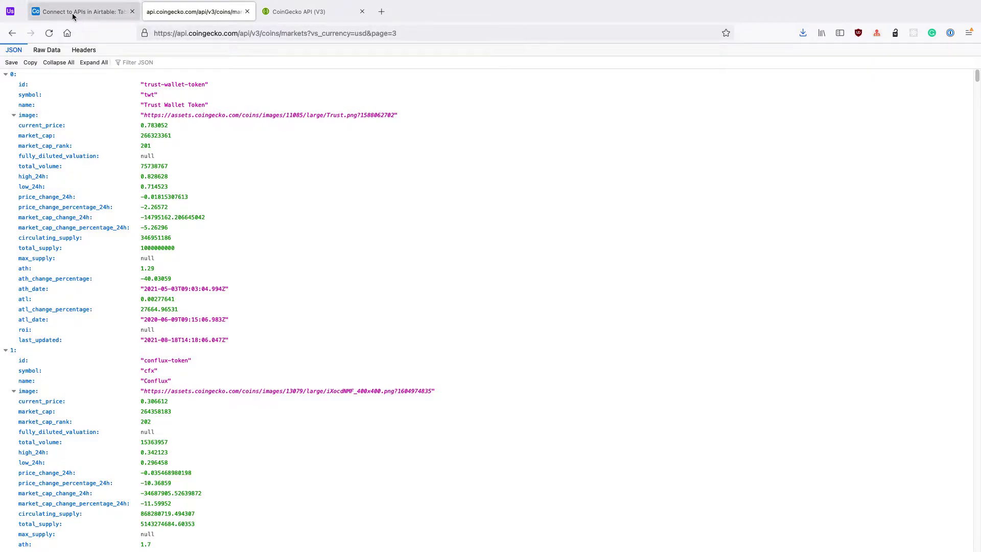
Add the Data Fetcher app to the base from the app marketplace
click(960, 76)
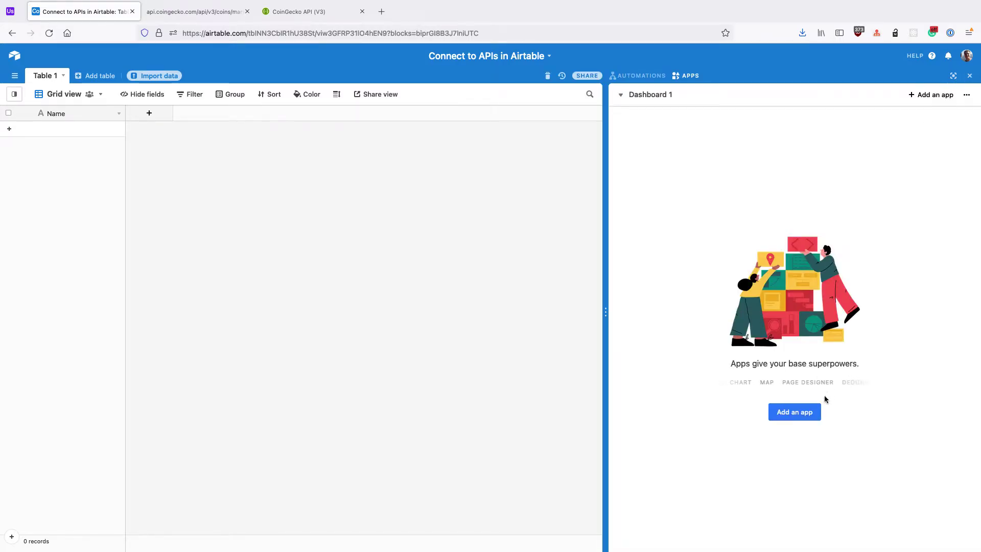
click(797, 411)
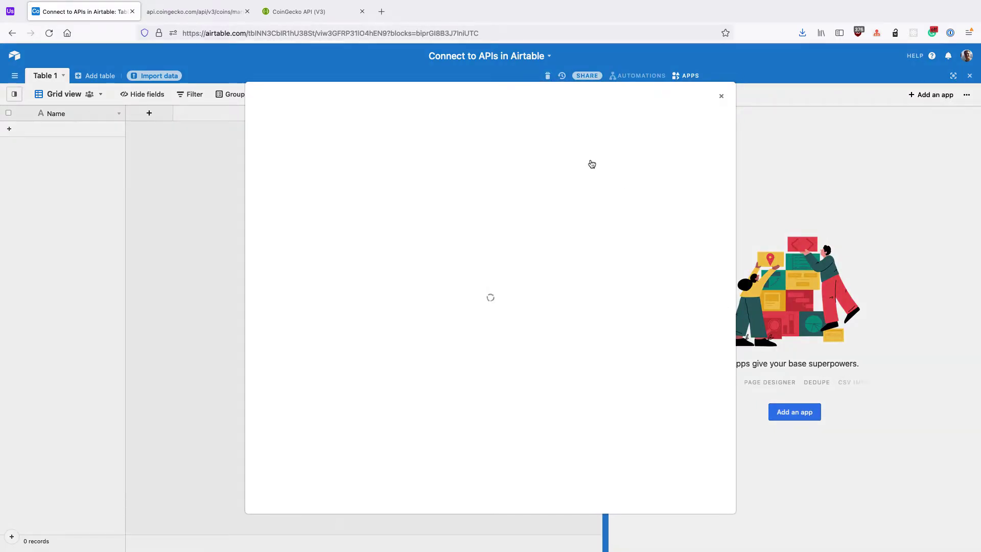
text(data f)
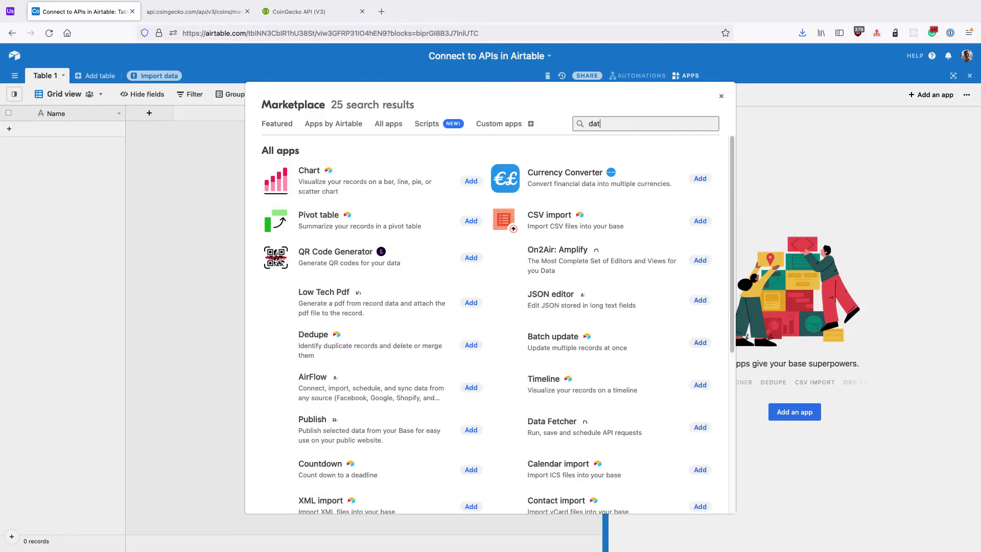
click(475, 219)
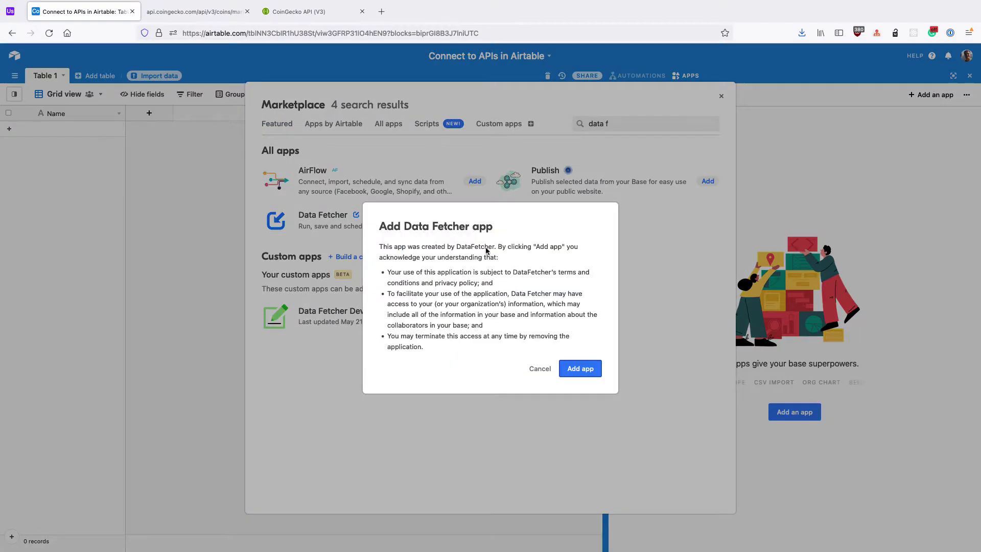
click(574, 369)
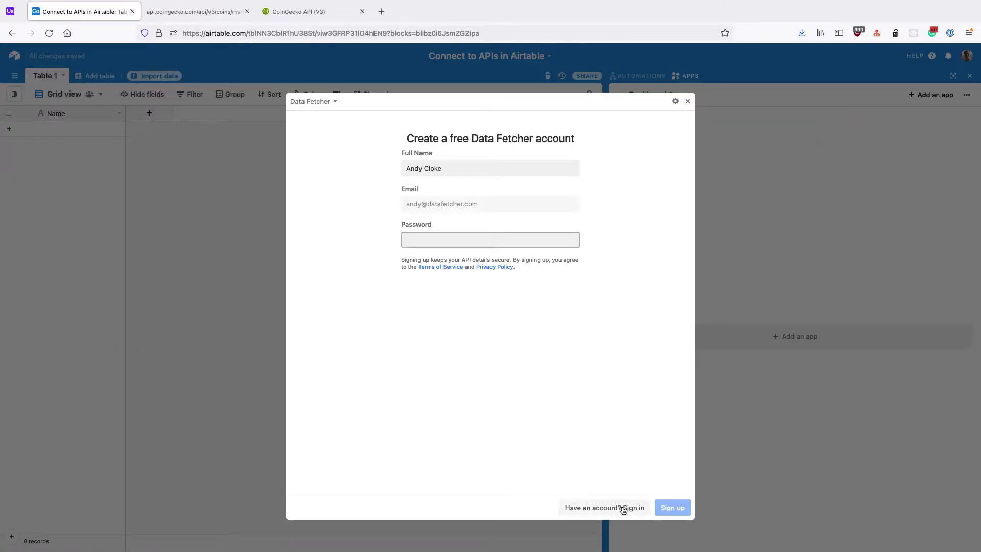
Sign in to the existing Data Fetcher account using the saved password from 1Password
click(628, 507)
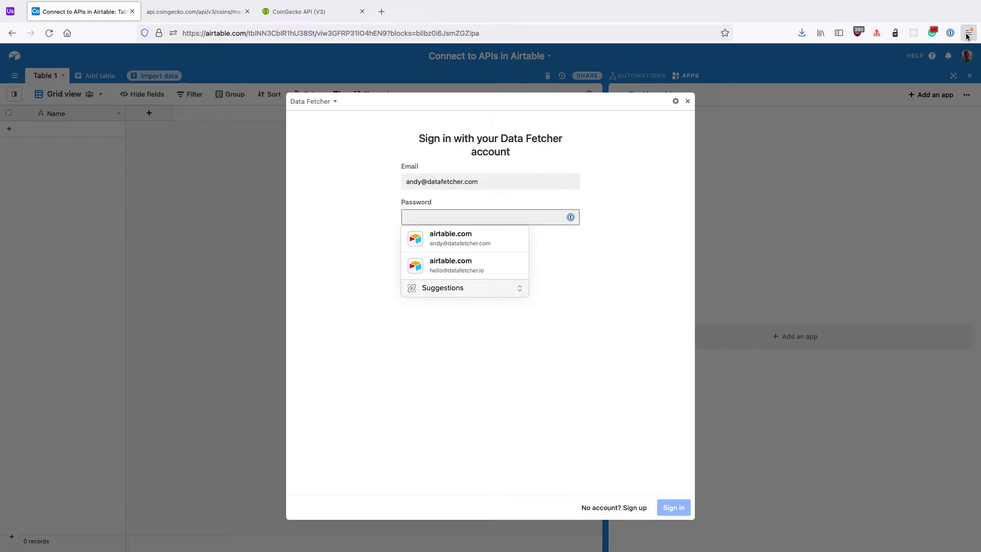
click(950, 33)
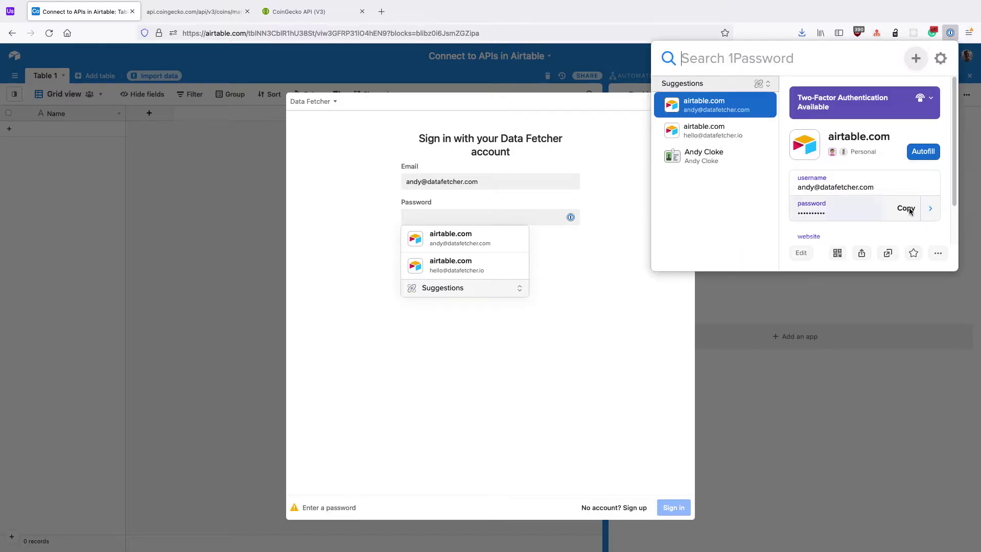
click(906, 208)
key(super+v)
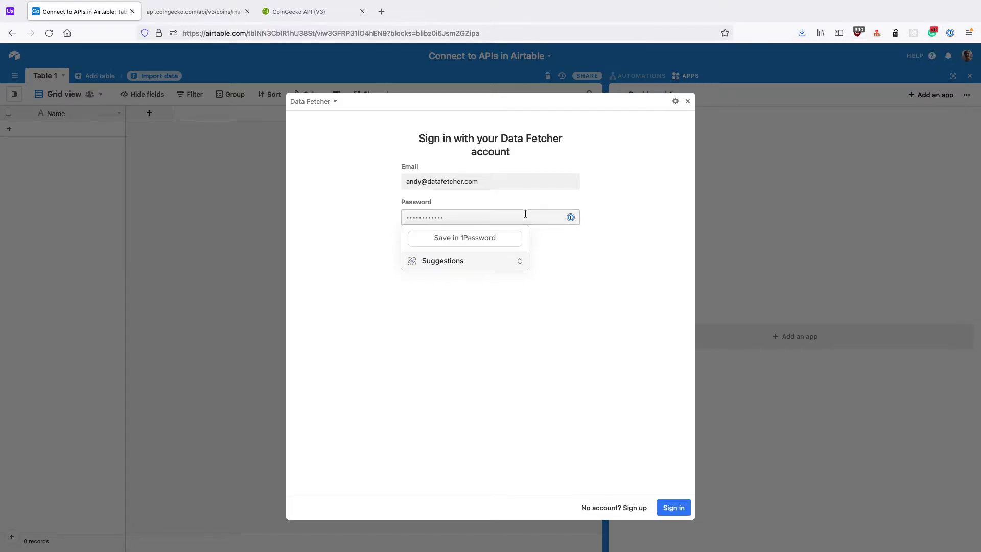
click(674, 508)
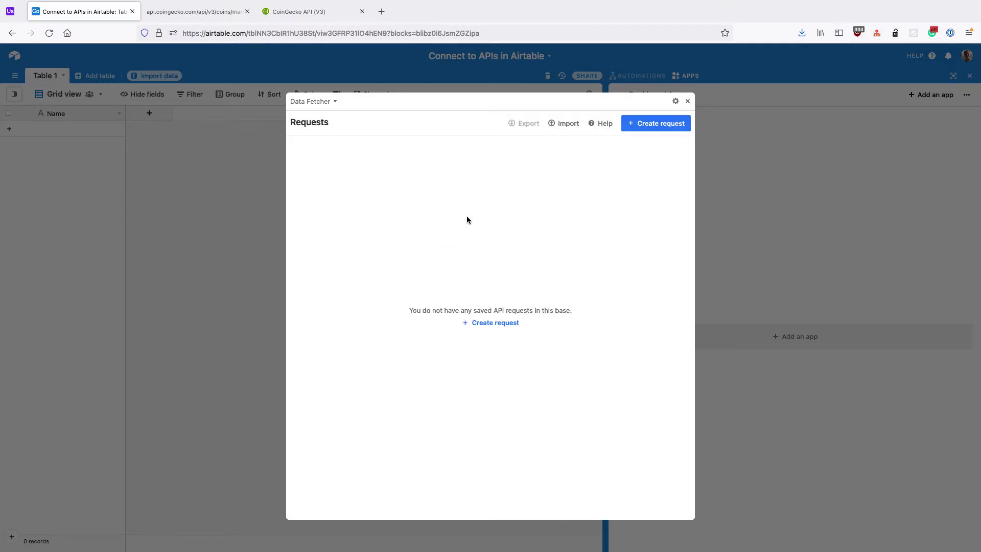
Create a 'Fetch coin prices' request using the CoinGecko markets URL with vs_currency=usd
click(657, 123)
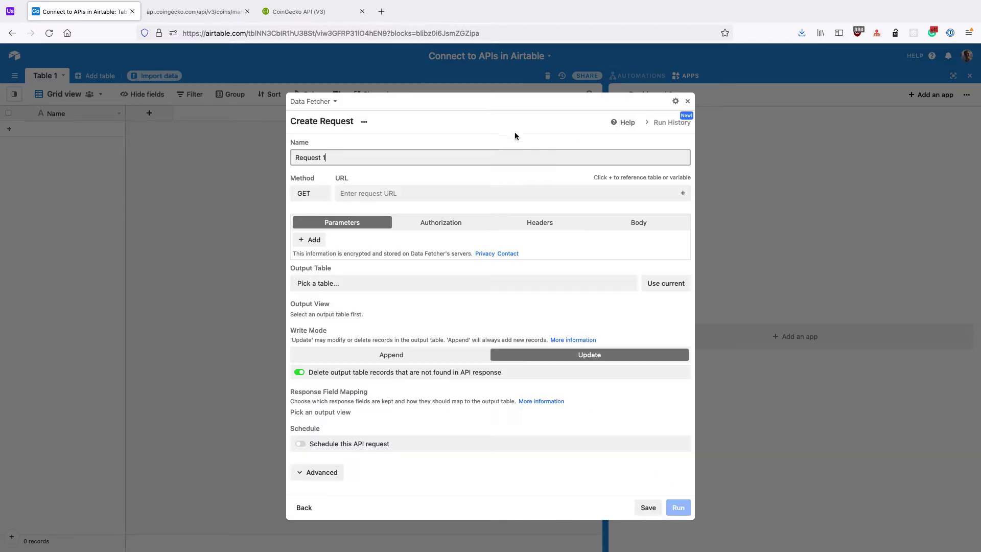
triple_click(328, 156)
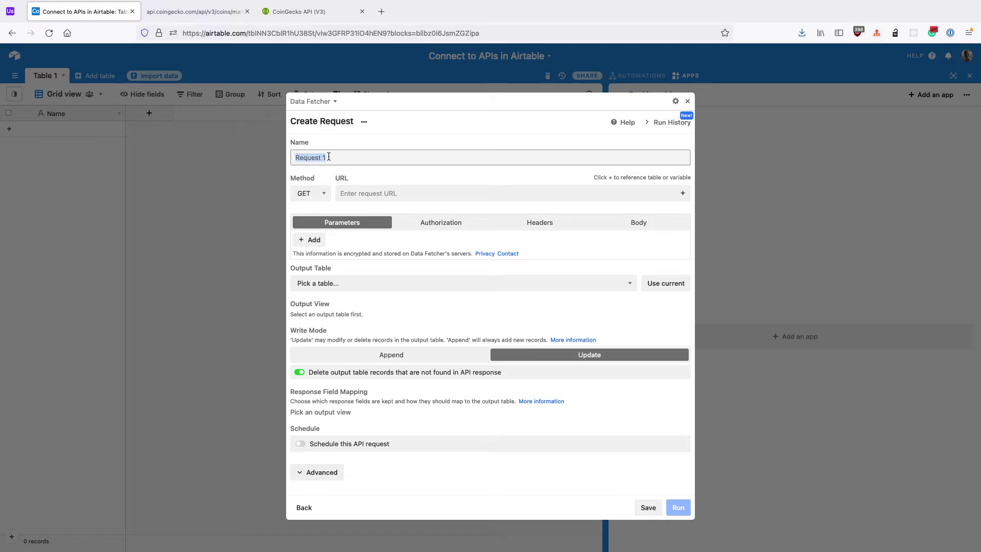
text(Fetch coin prices)
click(197, 12)
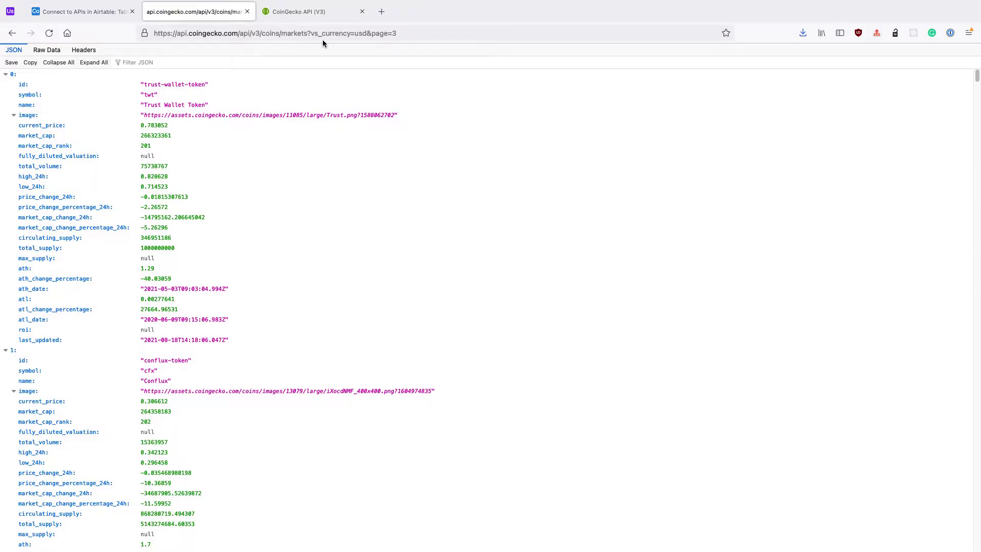
drag(367, 33, 151, 33)
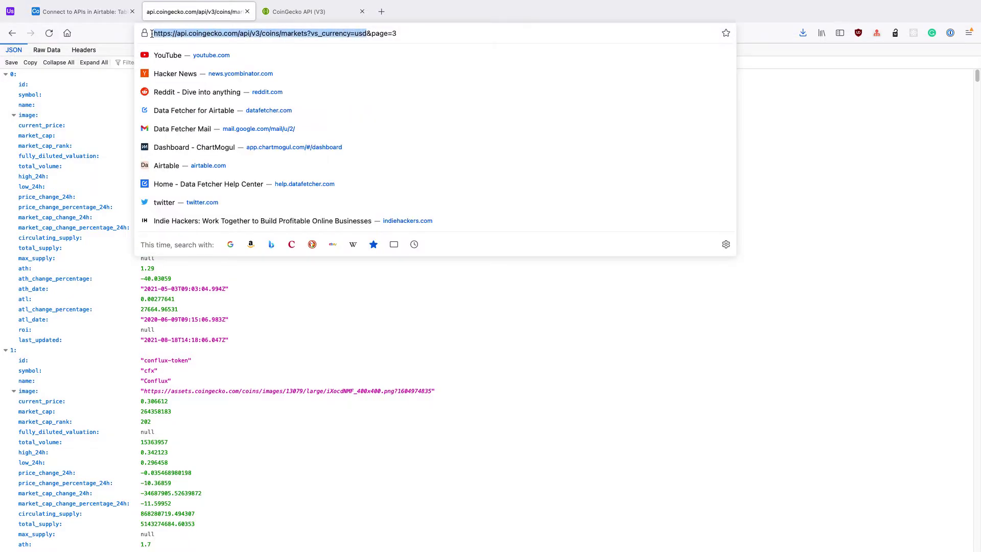
click(118, 12)
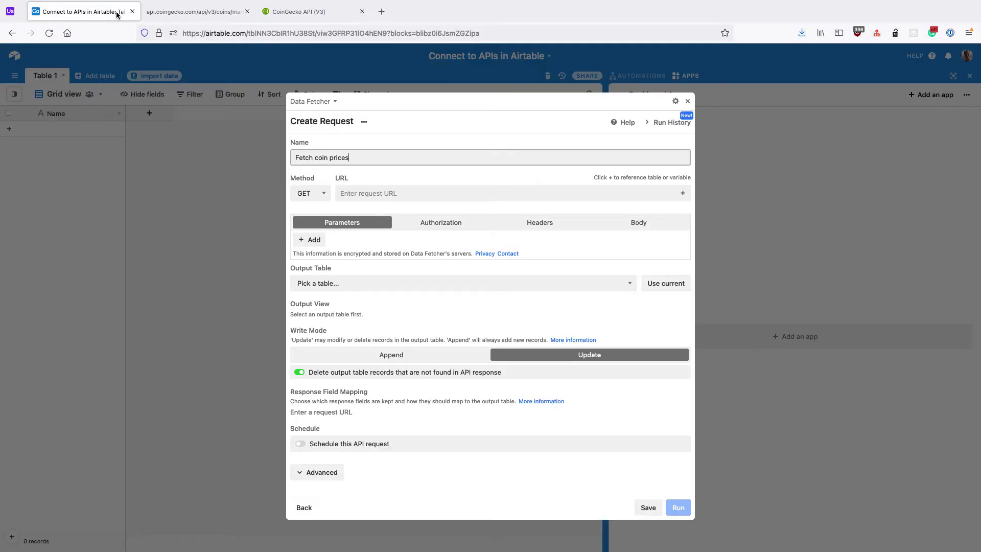
click(383, 192)
key(ctrl+v)
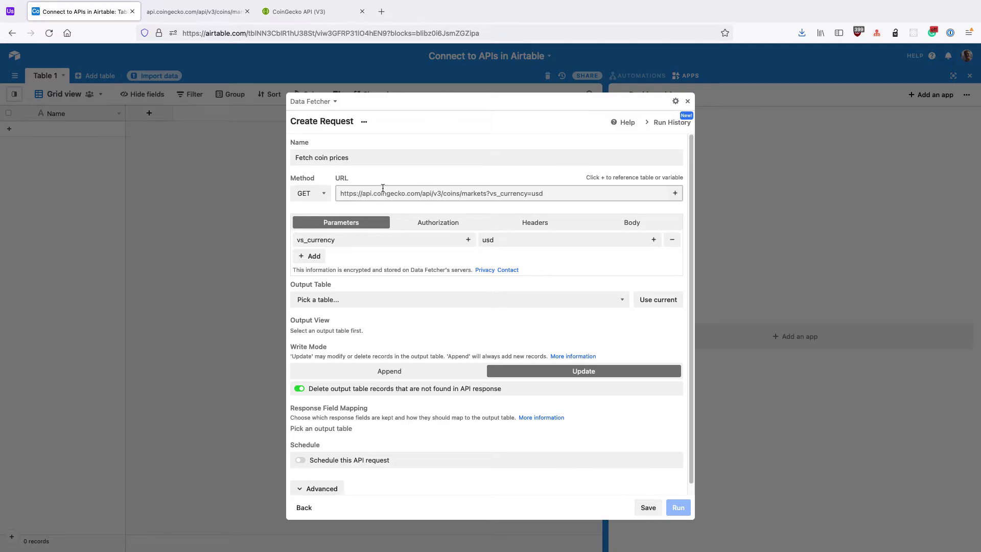
Output the request to Table 1's Grid view and determine the response fields
click(649, 305)
click(645, 341)
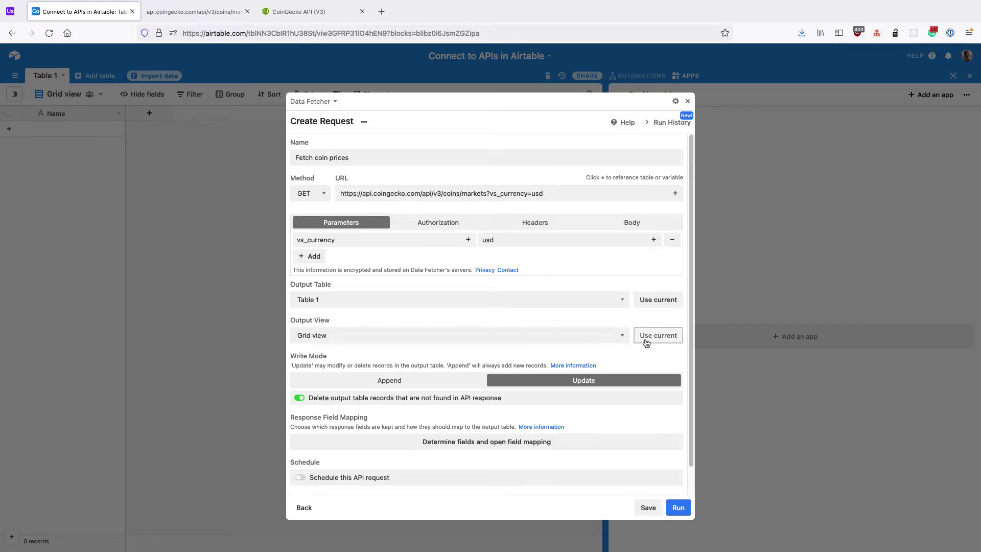
scroll(532, 325, down, 1)
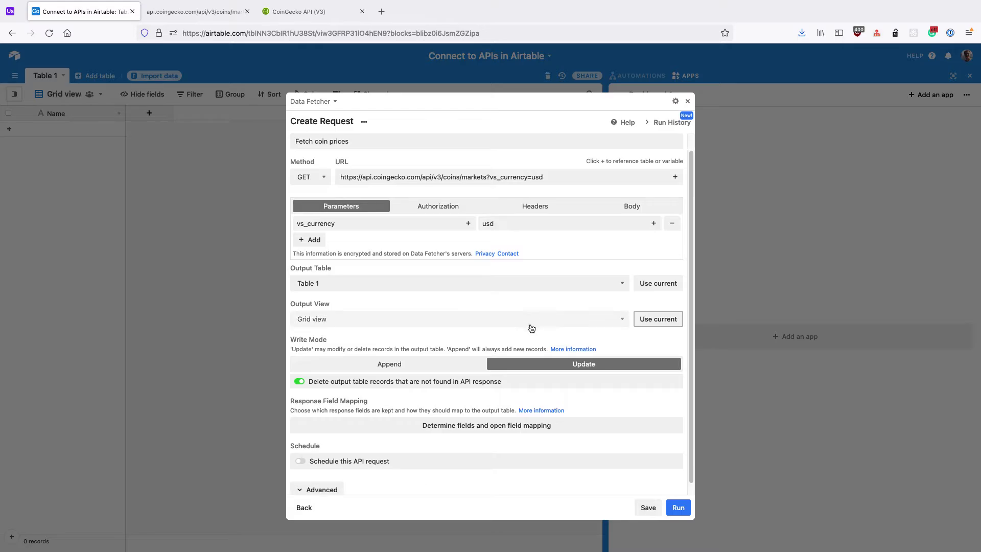
click(508, 427)
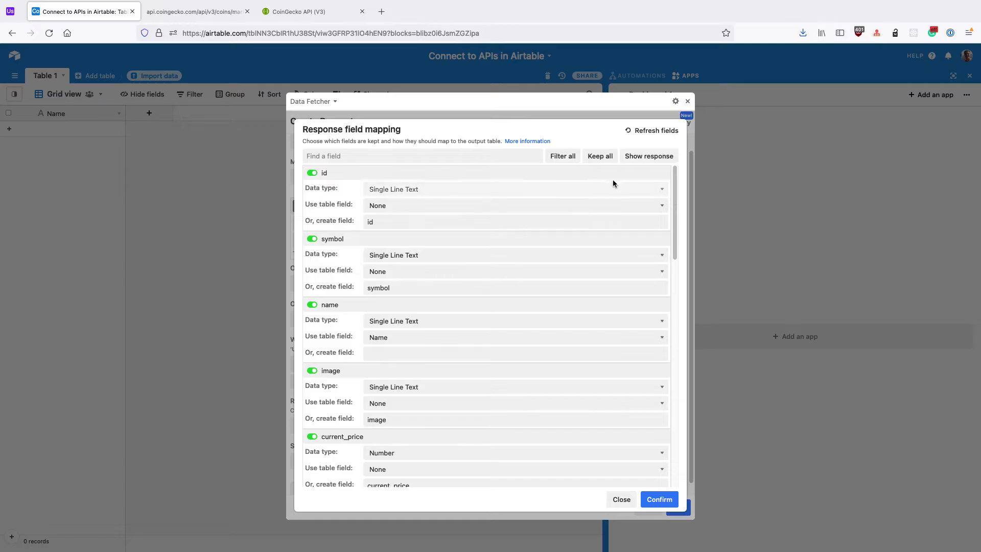
Keep only name (to Name) and current_price (new number field) in the mapping, and confirm
click(571, 157)
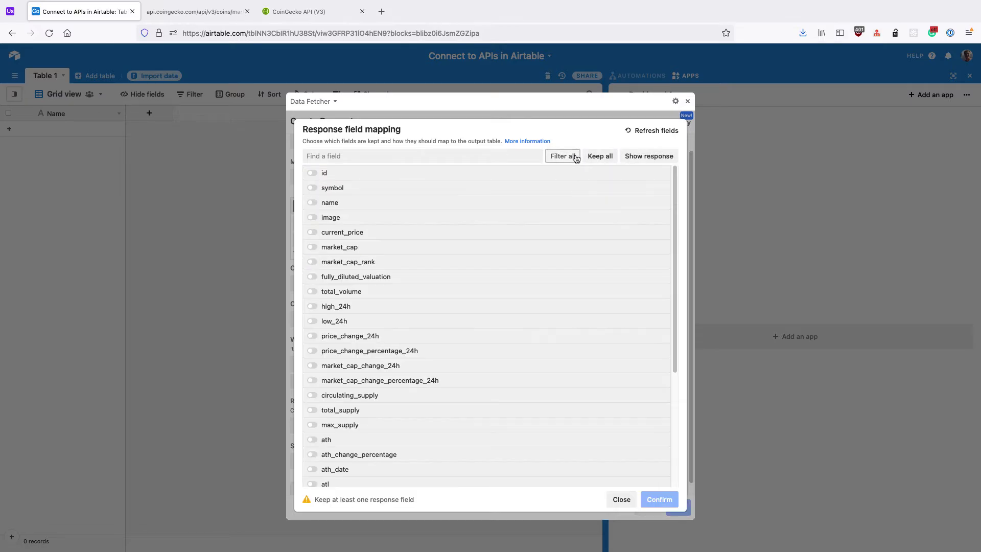
click(662, 157)
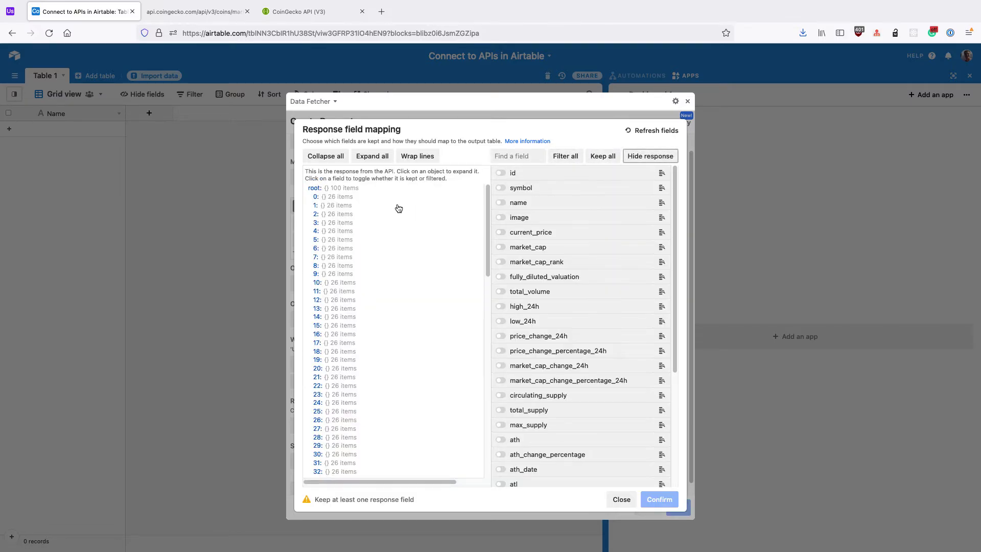
click(168, 13)
click(118, 16)
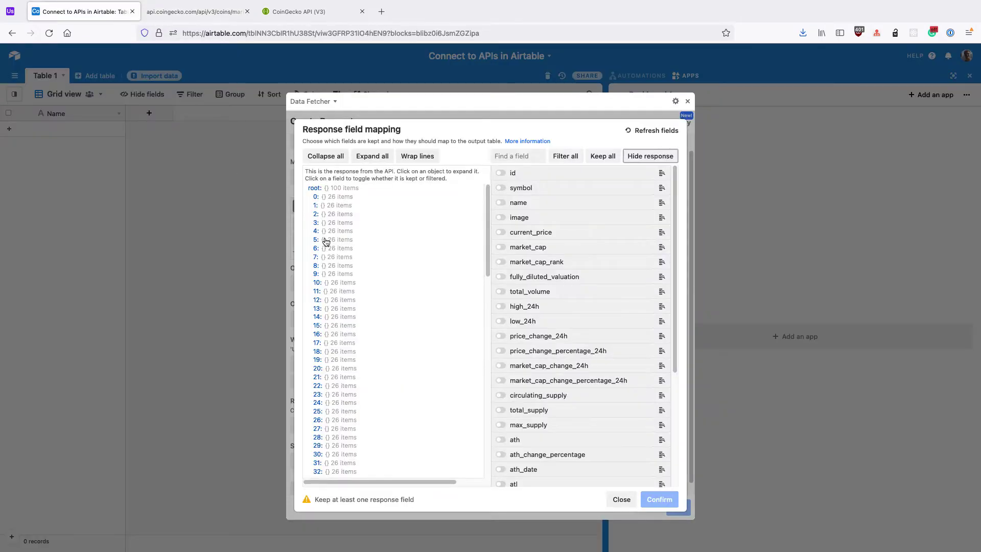
click(316, 198)
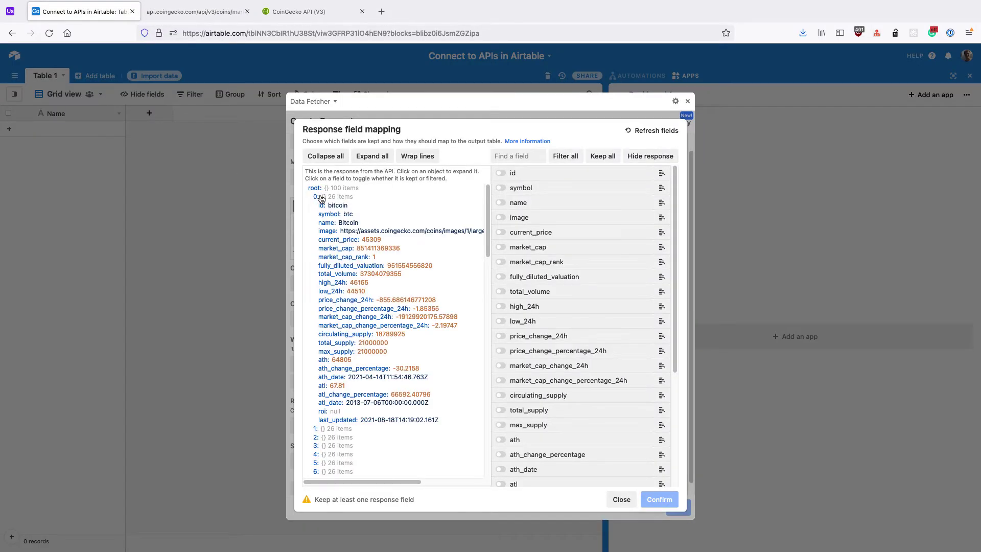
click(554, 207)
scroll(561, 264, down, 1)
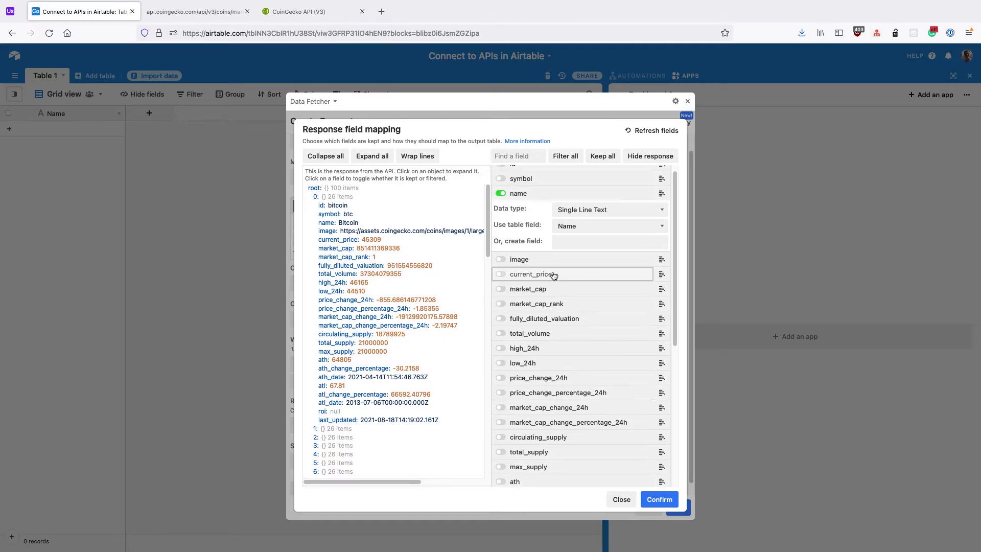
click(554, 276)
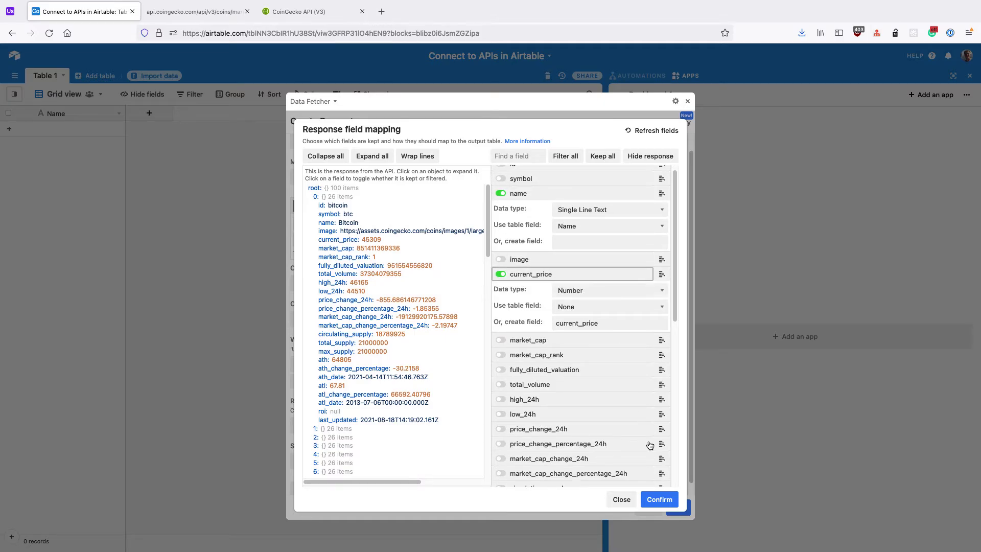
click(660, 500)
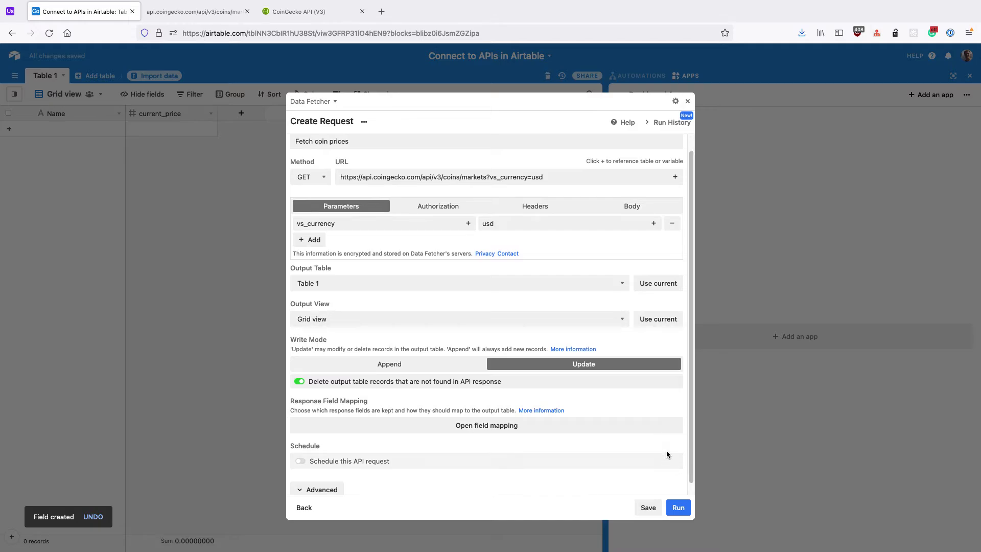
Set advanced pagination to Page, with 'page' as the parameter and 4 pages to fetch
scroll(486, 449, down, 1)
click(318, 478)
scroll(360, 349, down, 5)
scroll(360, 348, down, 1)
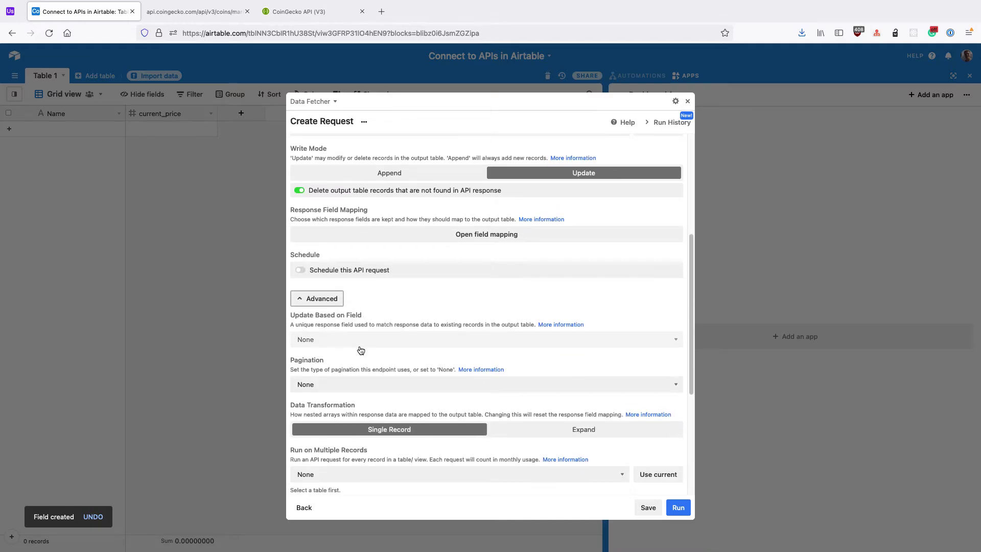
click(322, 384)
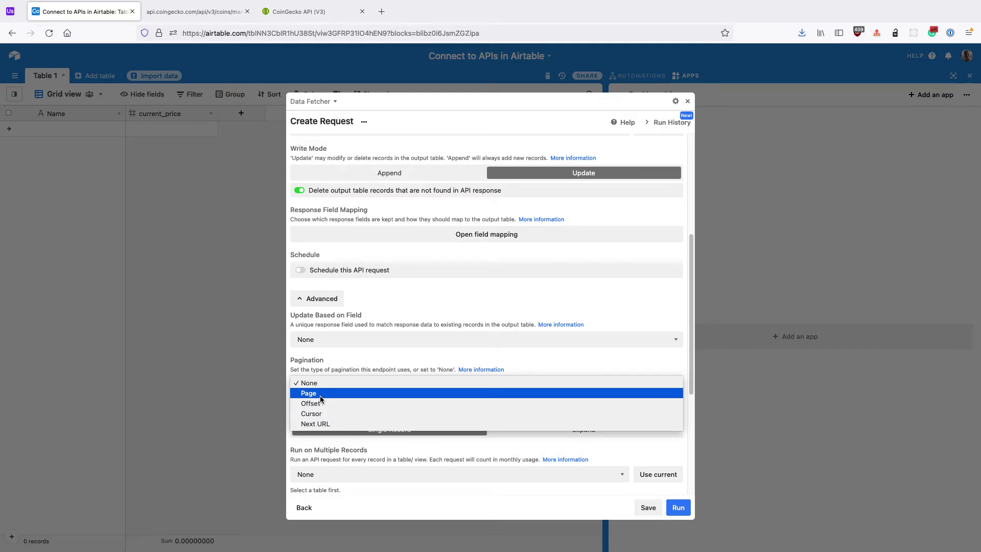
click(321, 395)
scroll(358, 389, down, 1)
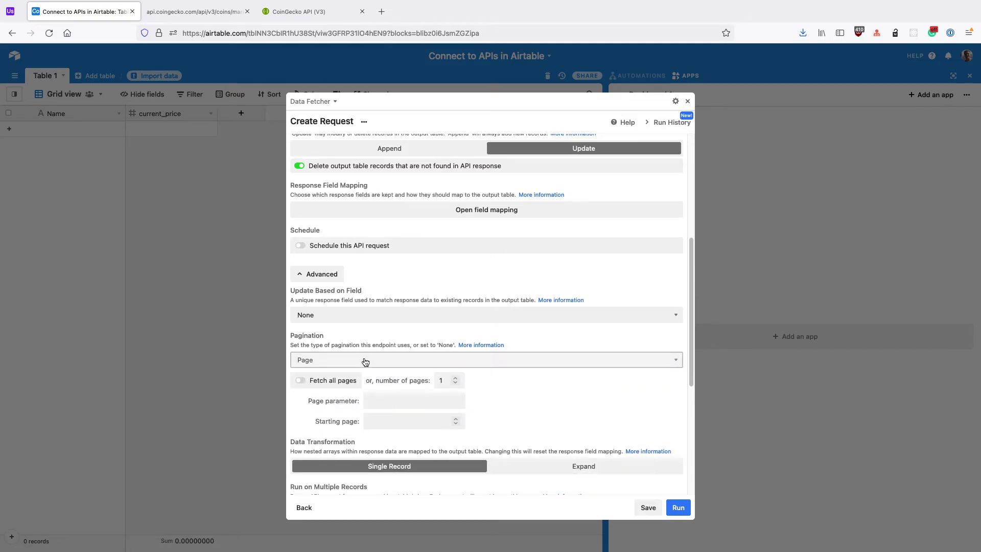
click(371, 399)
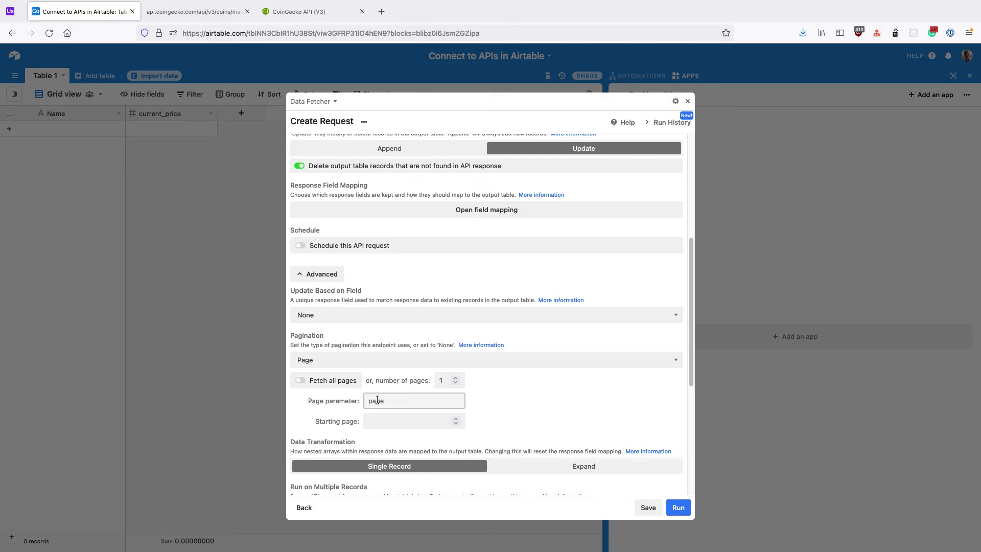
text(page)
click(442, 381)
scroll(529, 342, up, 3)
Run the Fetch coin prices request and confirm the Update-mode run
click(688, 99)
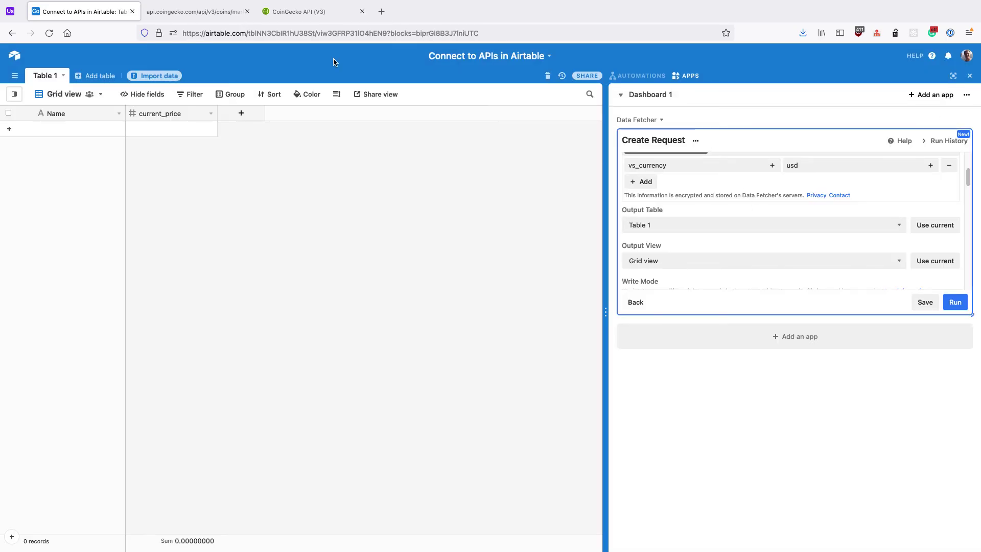
click(200, 13)
click(78, 14)
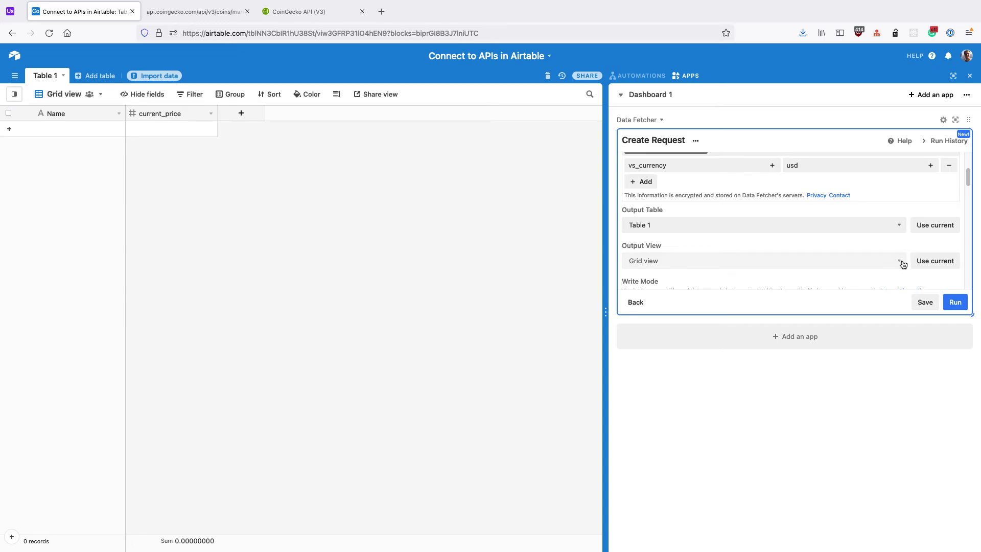
click(959, 303)
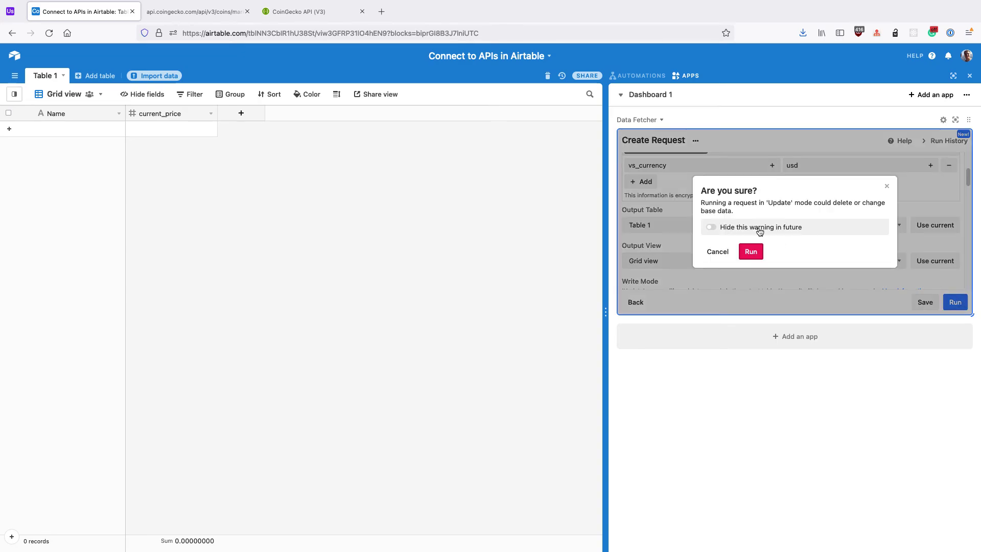
click(749, 251)
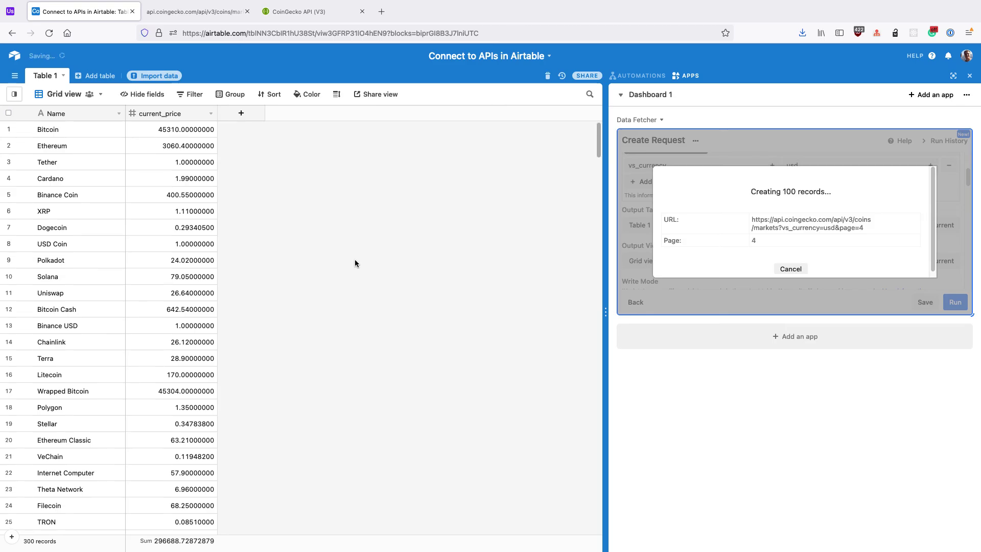
Scroll through Table 1's 400 fetched coin names and current prices
scroll(354, 264, down, 15)
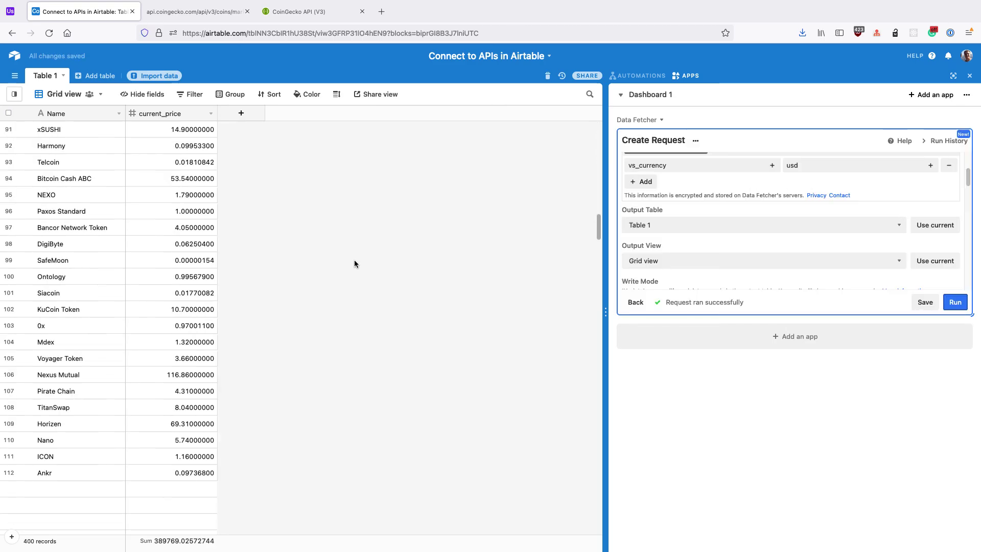
scroll(207, 259, down, 15)
scroll(206, 289, down, 10)
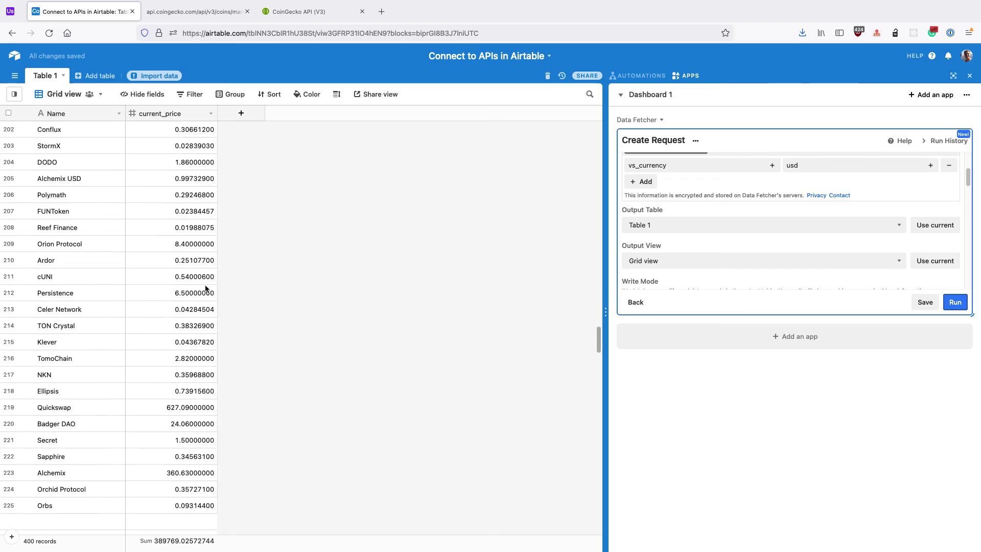